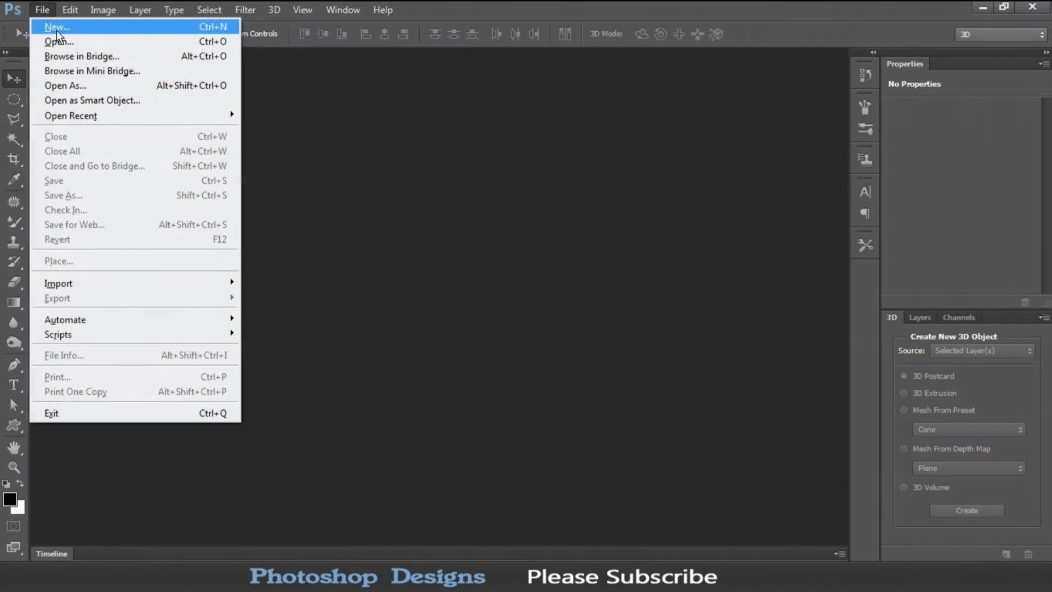
Step: Make a new white 1920×1080 document and convert its Background layer into a 3D Postcard
{"action": "left_click", "coordinate": [57, 27]}
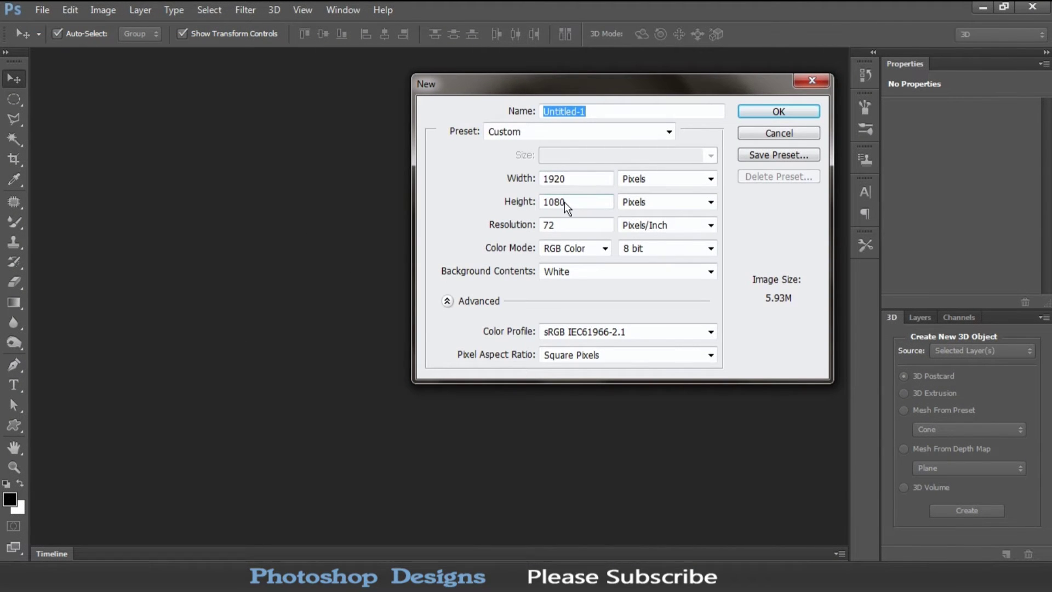
{"action": "left_click", "coordinate": [788, 113]}
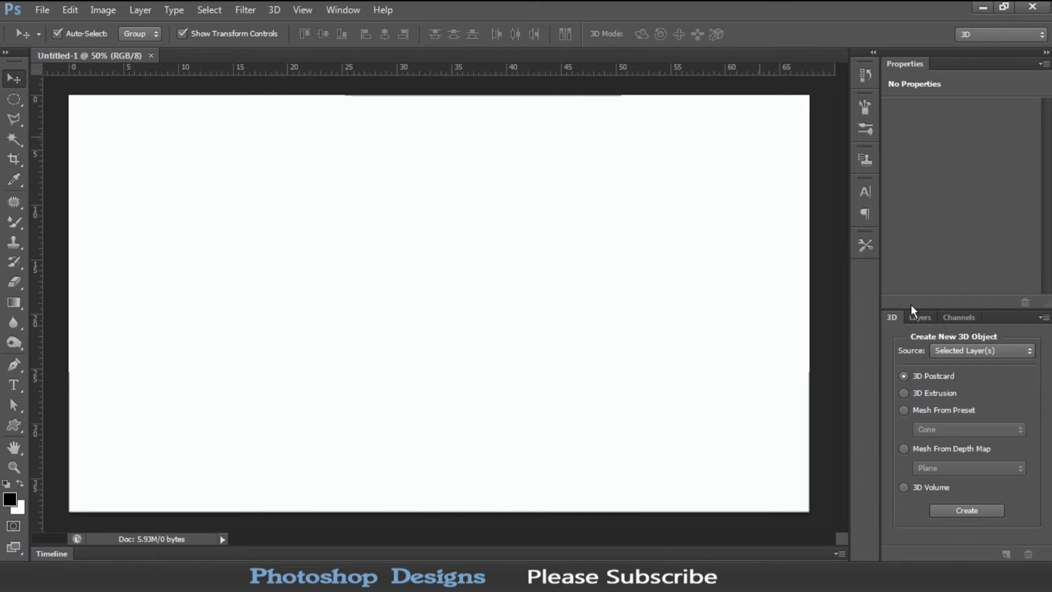
{"action": "left_click", "coordinate": [921, 317]}
{"action": "right_click", "coordinate": [964, 408]}
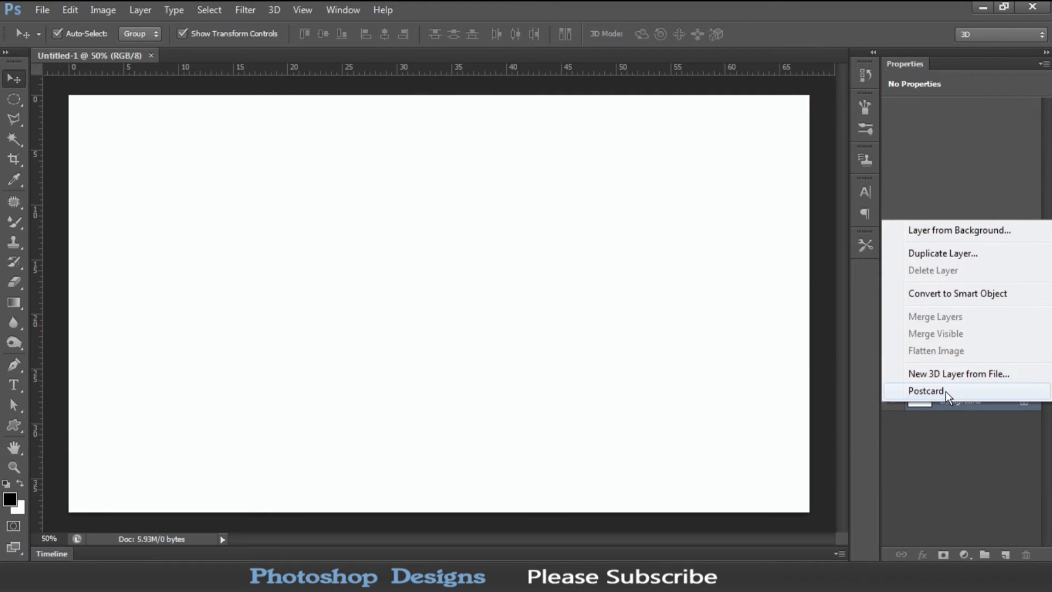
{"action": "left_click", "coordinate": [946, 393]}
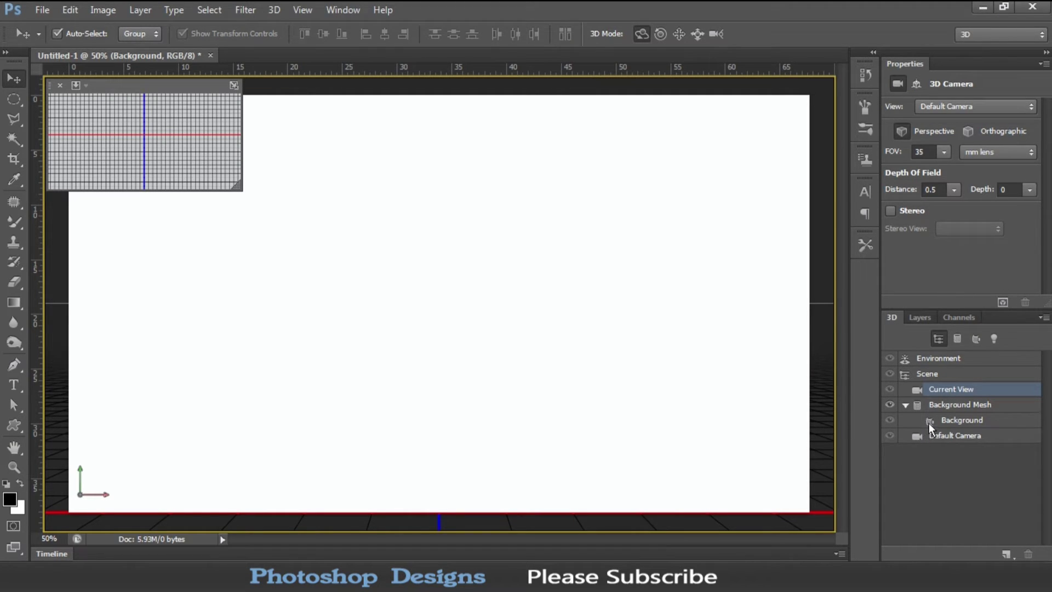
Step: Select the postcard's Background material and set Shine to 0% and Roughness to 100%
{"action": "left_click", "coordinate": [956, 420]}
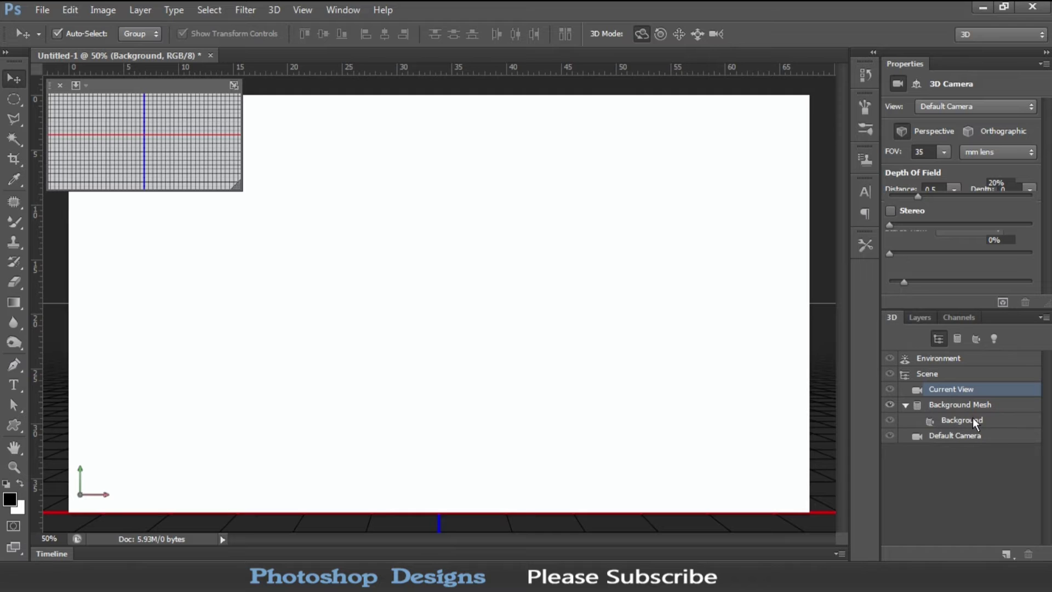
{"action": "left_click", "coordinate": [981, 422]}
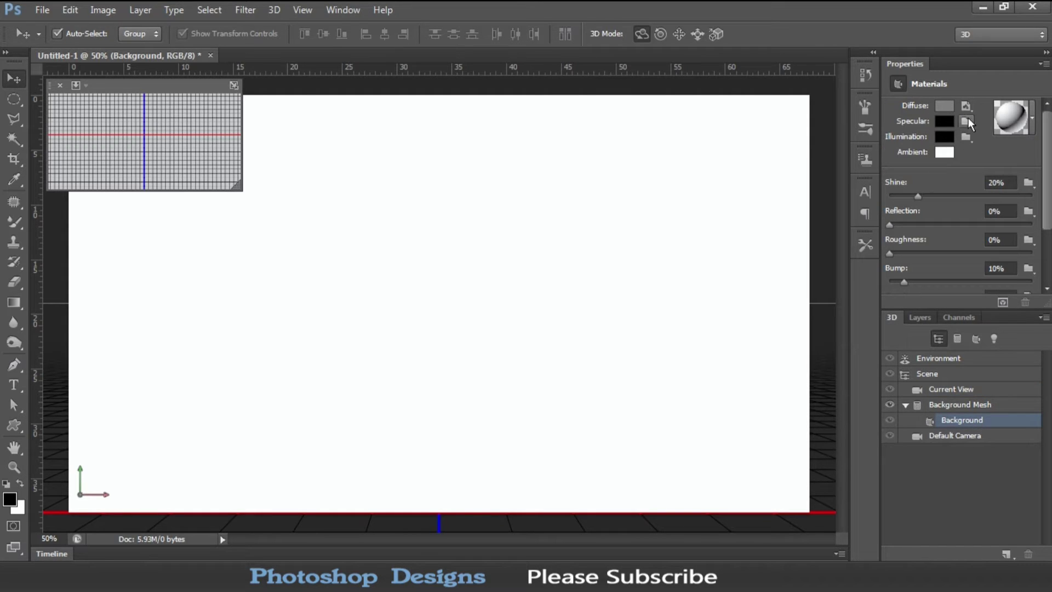
{"action": "left_click", "coordinate": [918, 195]}
{"action": "left_click_drag", "start_coordinate": [892, 200], "coordinate": [884, 202]}
{"action": "left_click_drag", "start_coordinate": [890, 252], "coordinate": [1036, 254]}
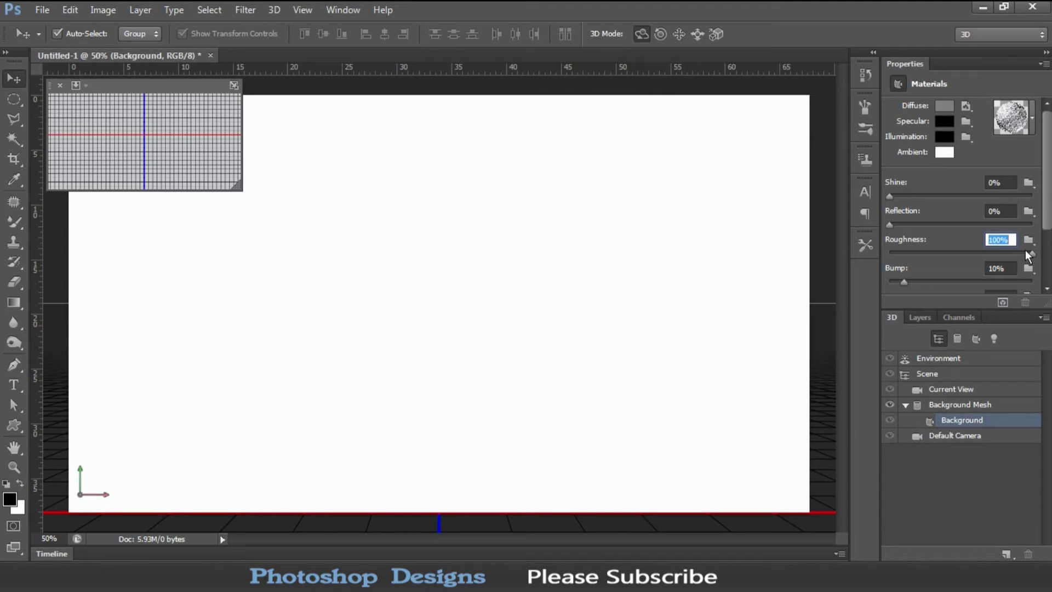
Step: Open the Diffuse colour picker for the material, currently at 7f7f7f
{"action": "left_click", "coordinate": [968, 106]}
{"action": "left_click", "coordinate": [972, 190]}
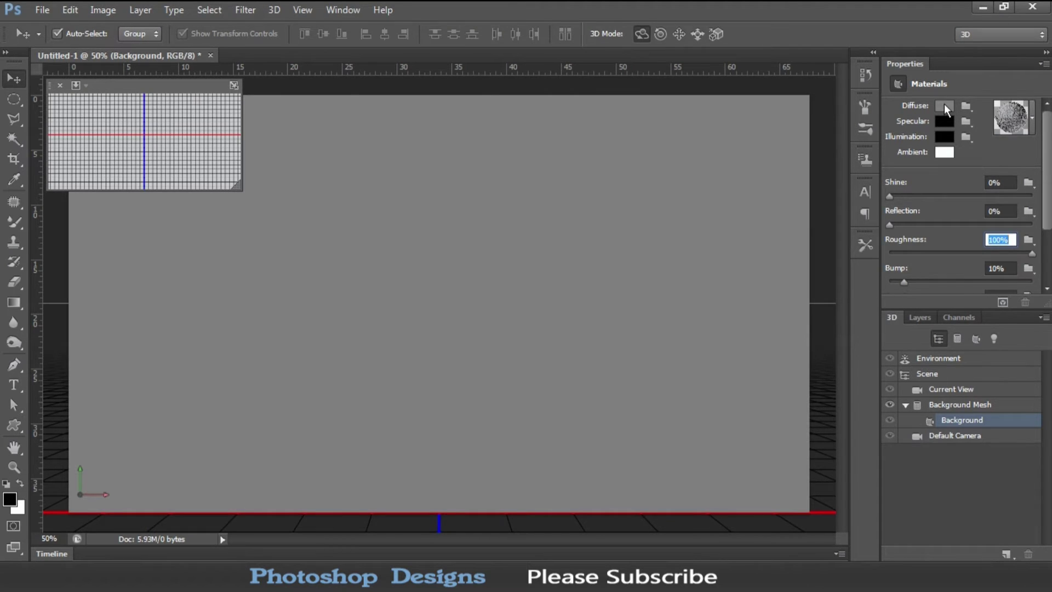
{"action": "left_click", "coordinate": [944, 105]}
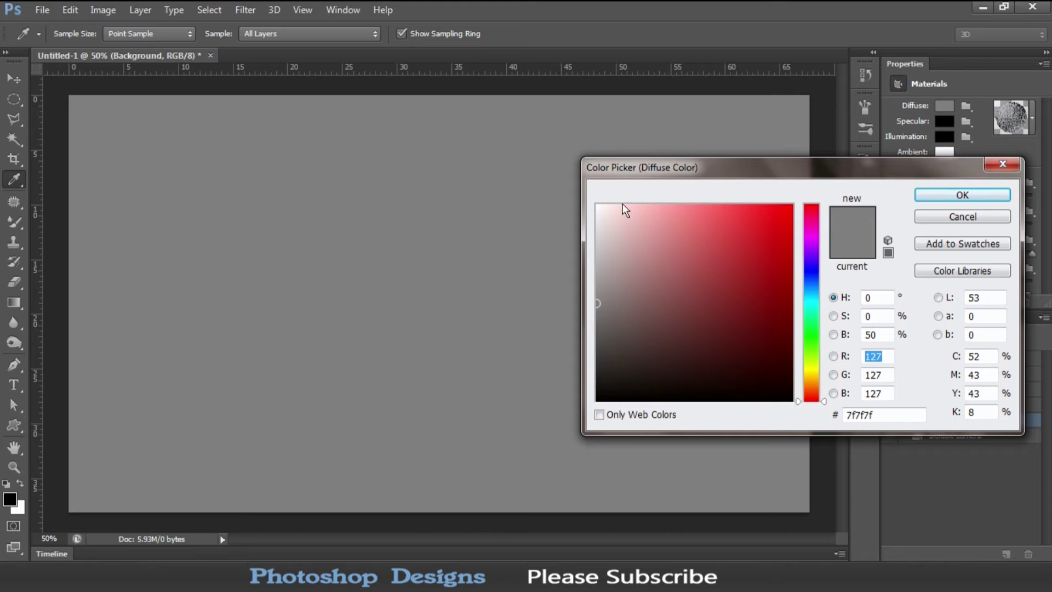
Step: Set the material's diffuse colour to near-white f9f7f7
{"action": "left_click", "coordinate": [597, 209]}
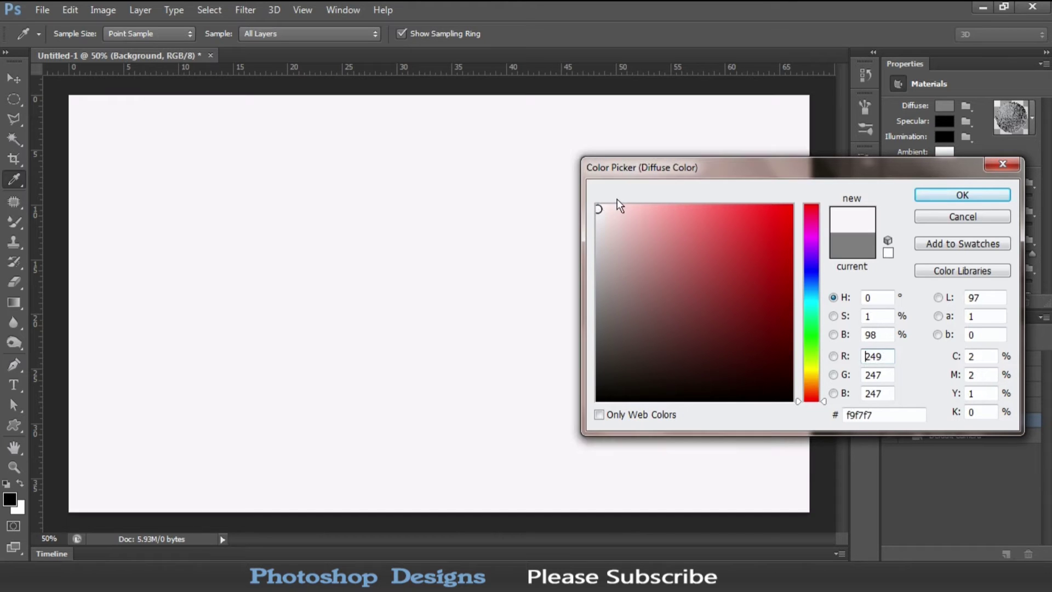
{"action": "left_click", "coordinate": [976, 192]}
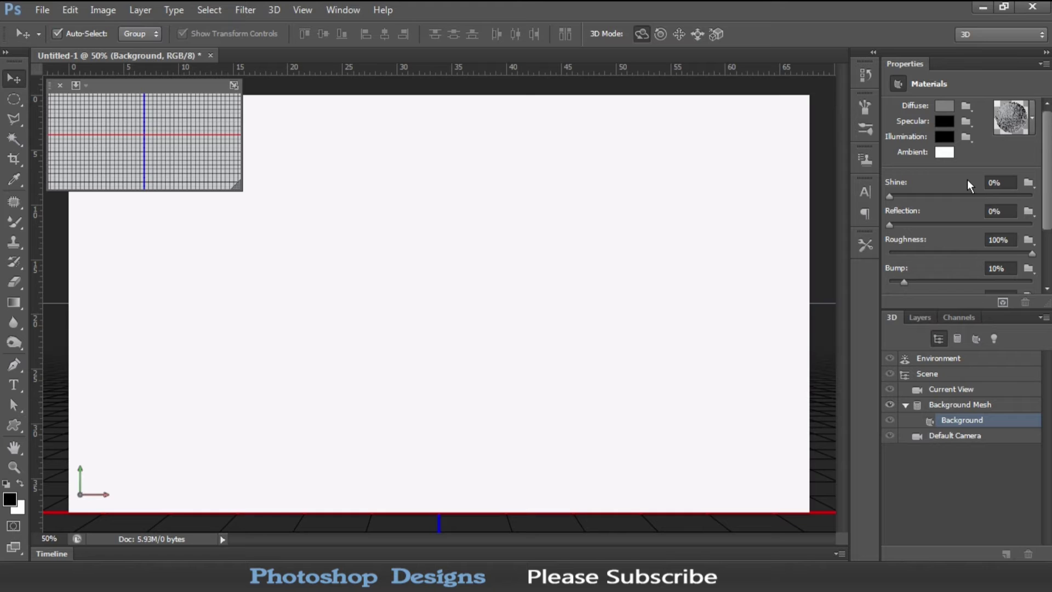
Step: Add a new 1920×1080 'Background - Bump' texture to the Bump slot and open it for editing
{"action": "left_click", "coordinate": [1029, 269]}
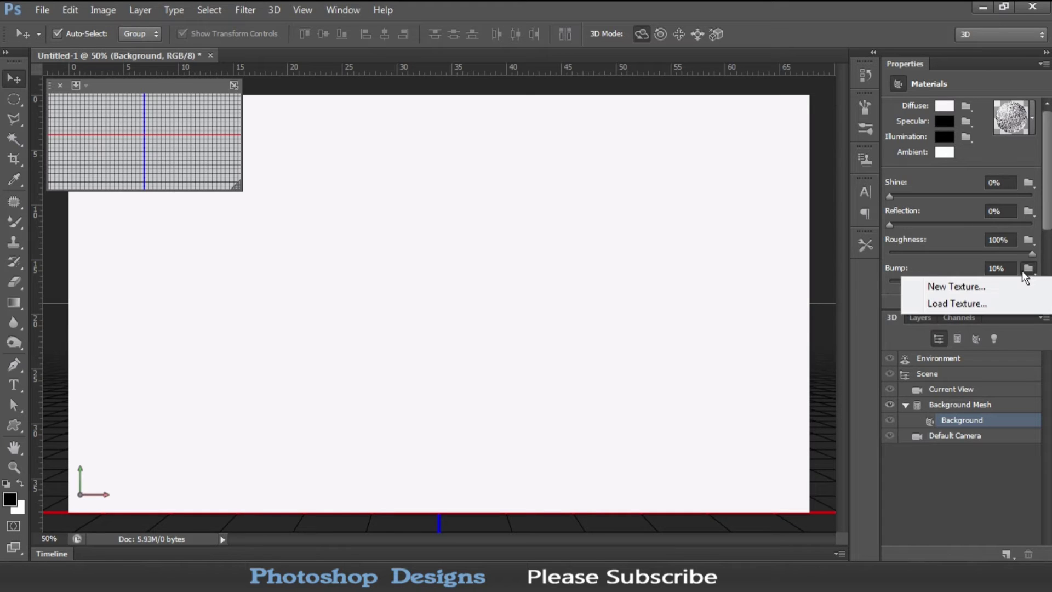
{"action": "left_click", "coordinate": [959, 287]}
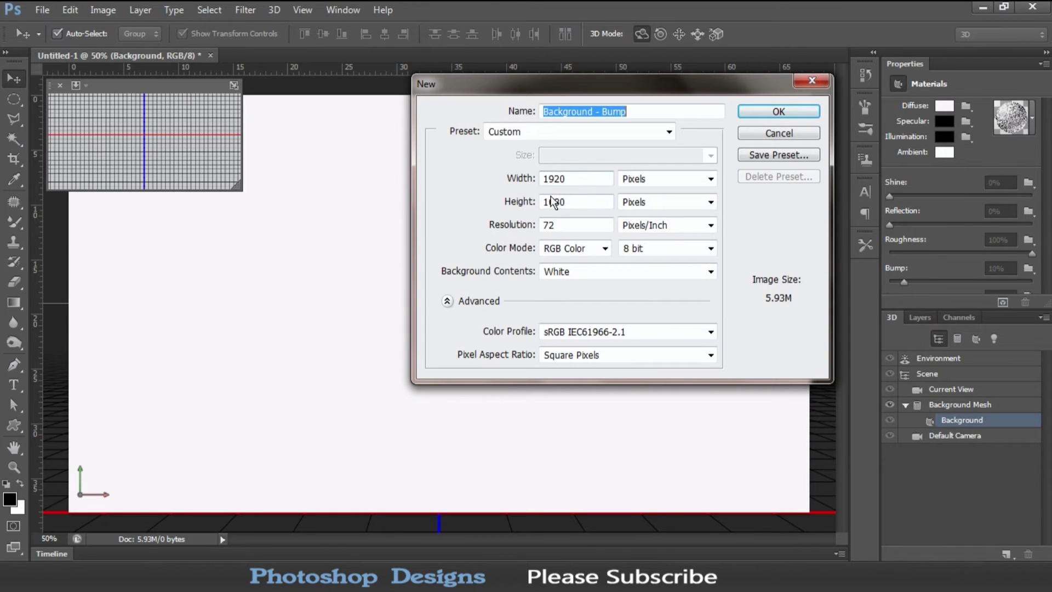
{"action": "left_click", "coordinate": [790, 113]}
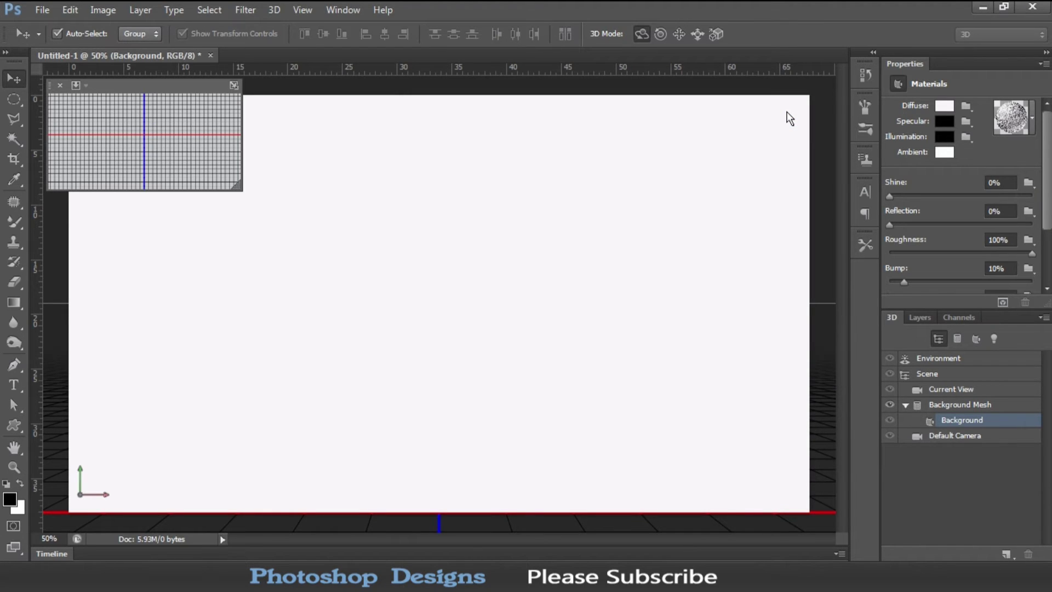
{"action": "left_click", "coordinate": [1028, 269]}
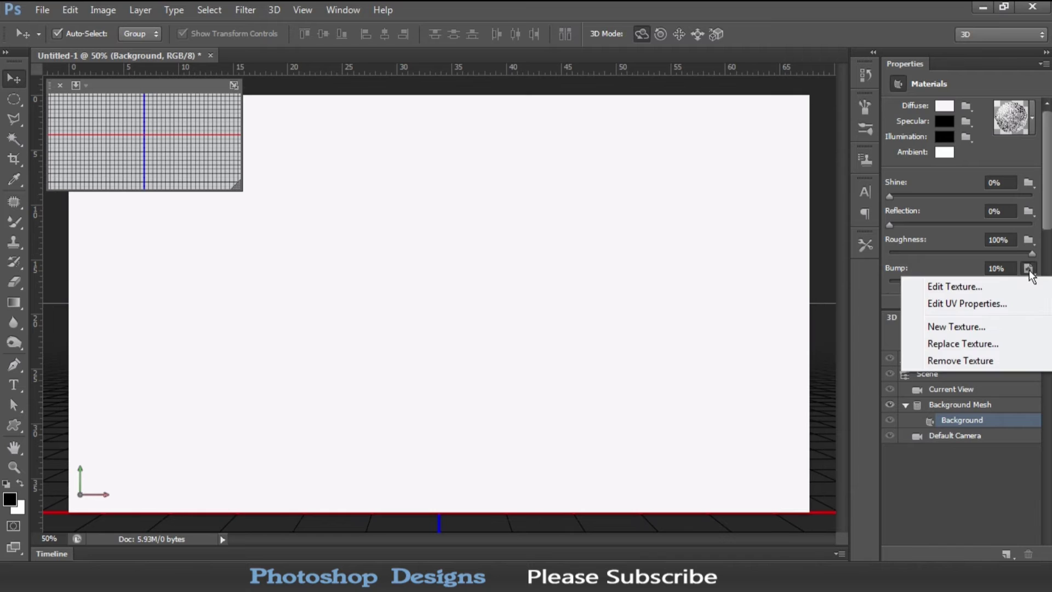
{"action": "left_click", "coordinate": [960, 286]}
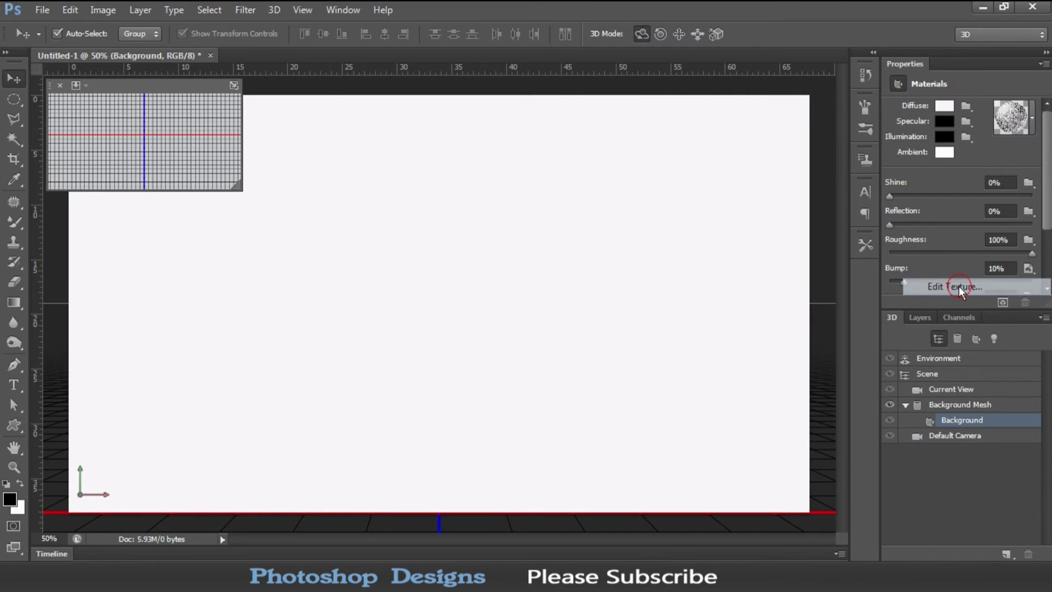
Step: Apply Add Noise to the 'Background - Bump.psb' texture and close that document
{"action": "left_click", "coordinate": [913, 317]}
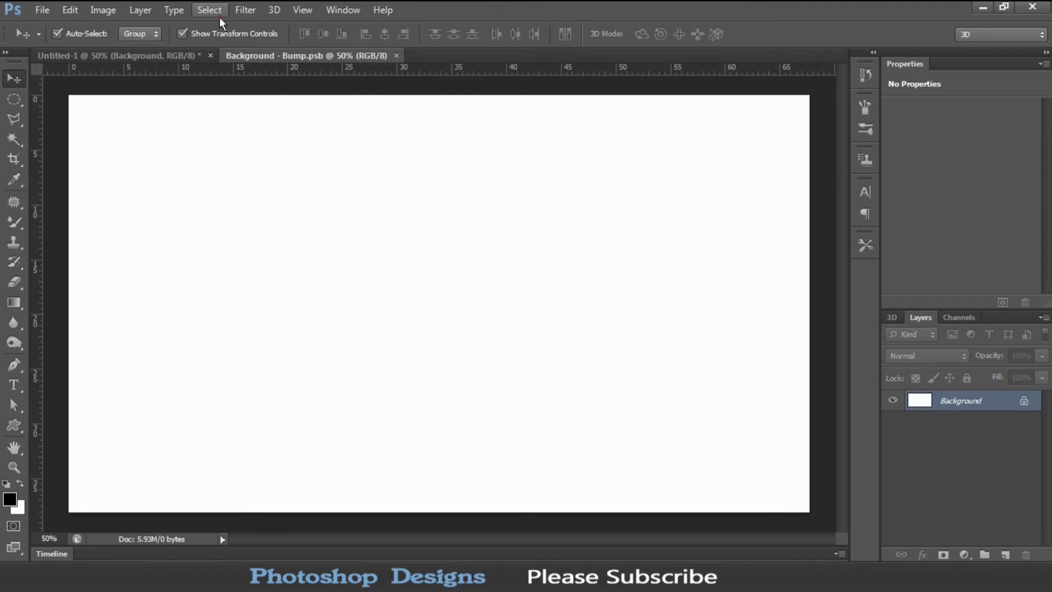
{"action": "left_click", "coordinate": [220, 20]}
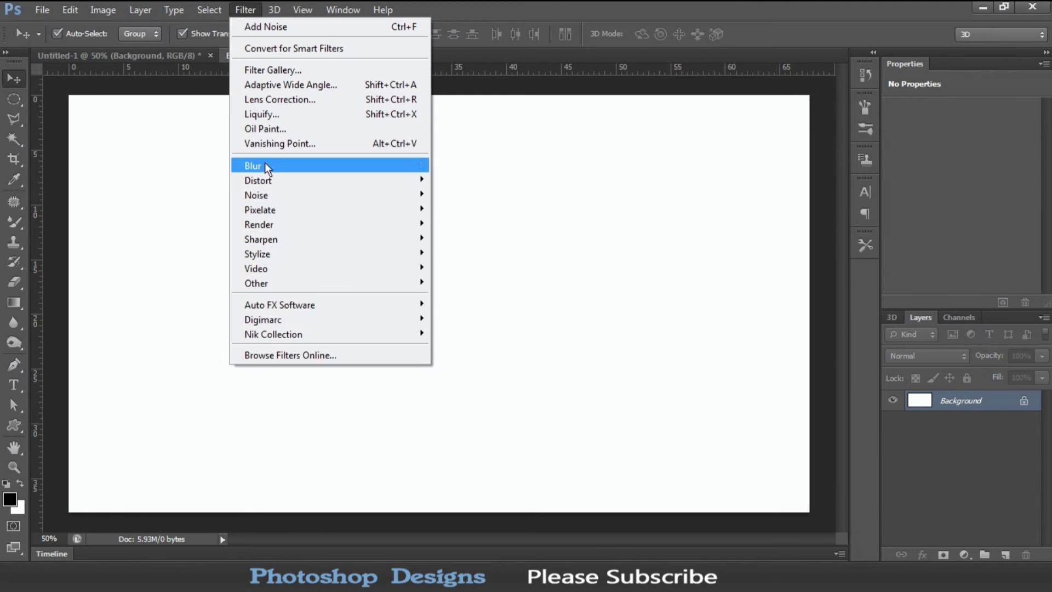
{"action": "mouse_move", "coordinate": [257, 196]}
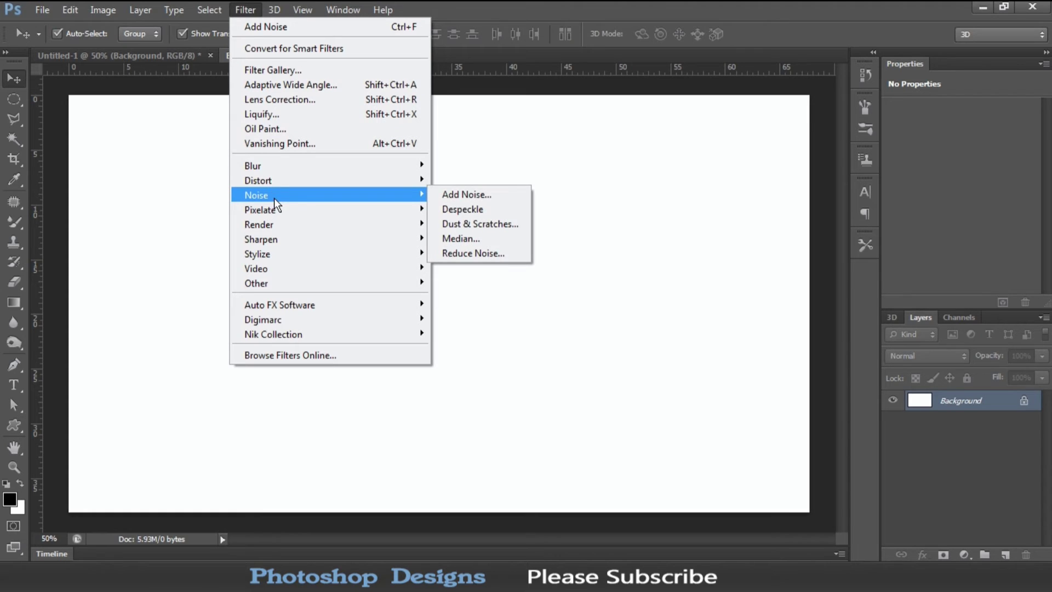
{"action": "left_click", "coordinate": [498, 193]}
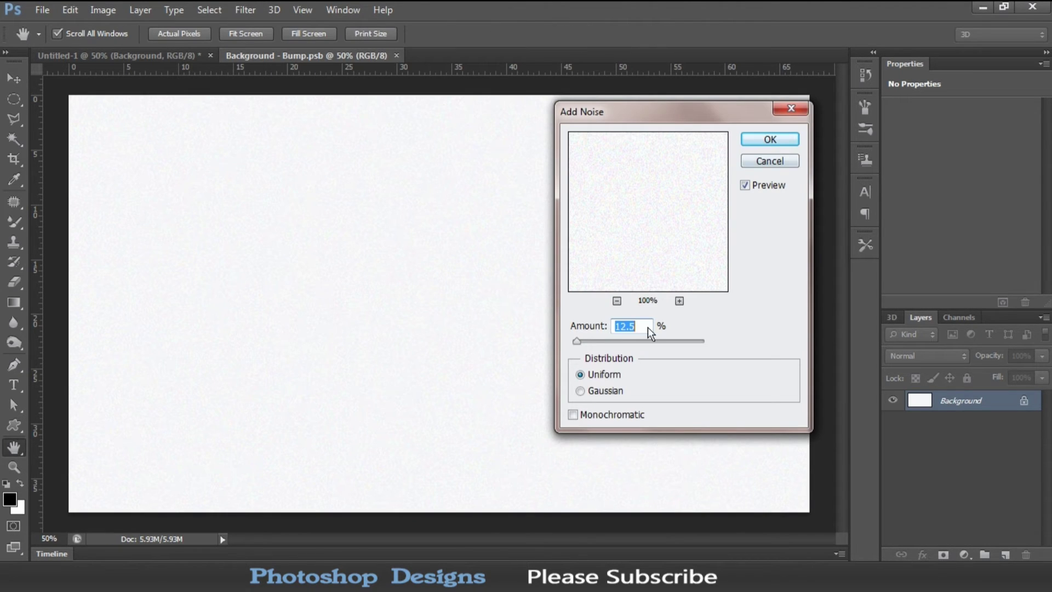
{"action": "left_click", "coordinate": [759, 141]}
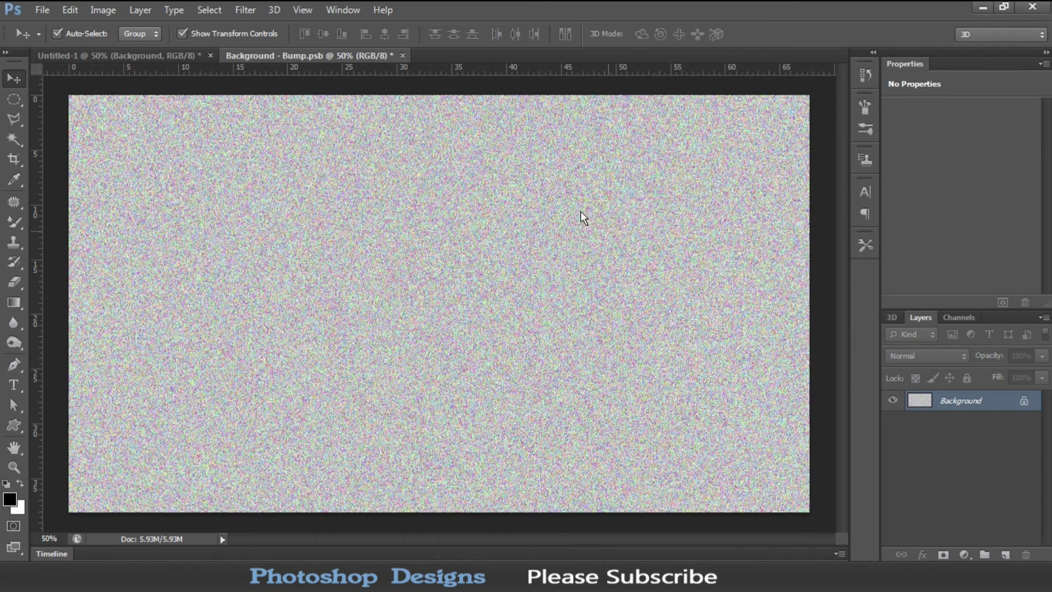
{"action": "left_click", "coordinate": [403, 55]}
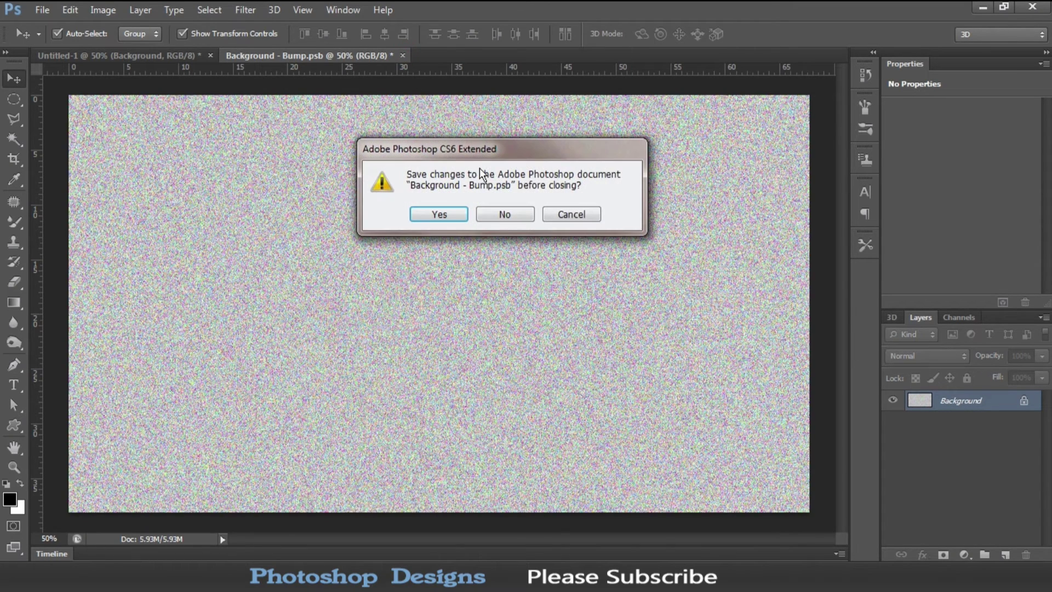
Step: Save the bump texture changes and switch the 3D view to the Left camera
{"action": "left_click", "coordinate": [458, 215]}
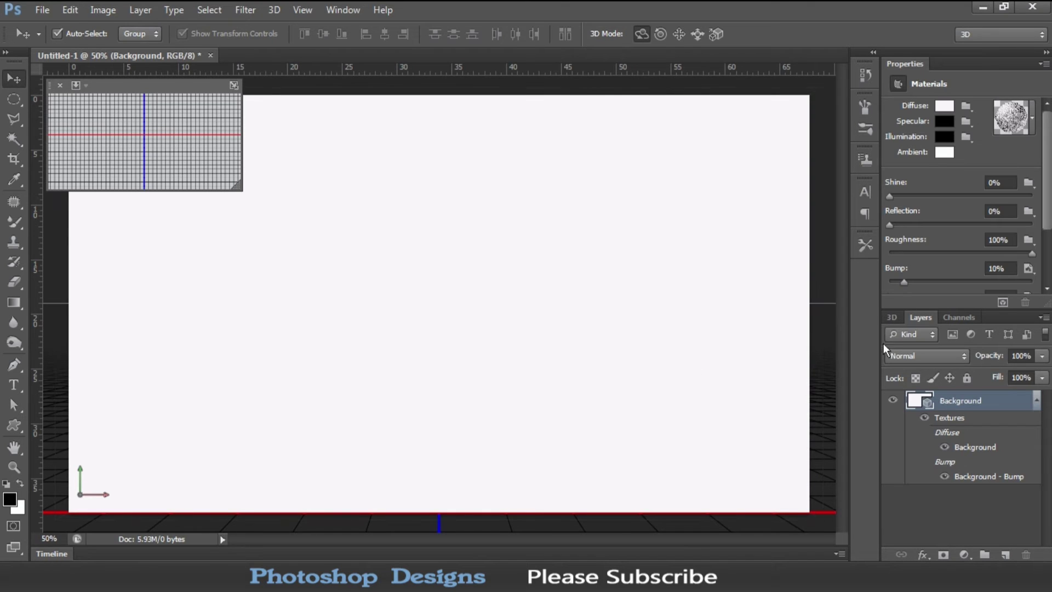
{"action": "left_click", "coordinate": [894, 318]}
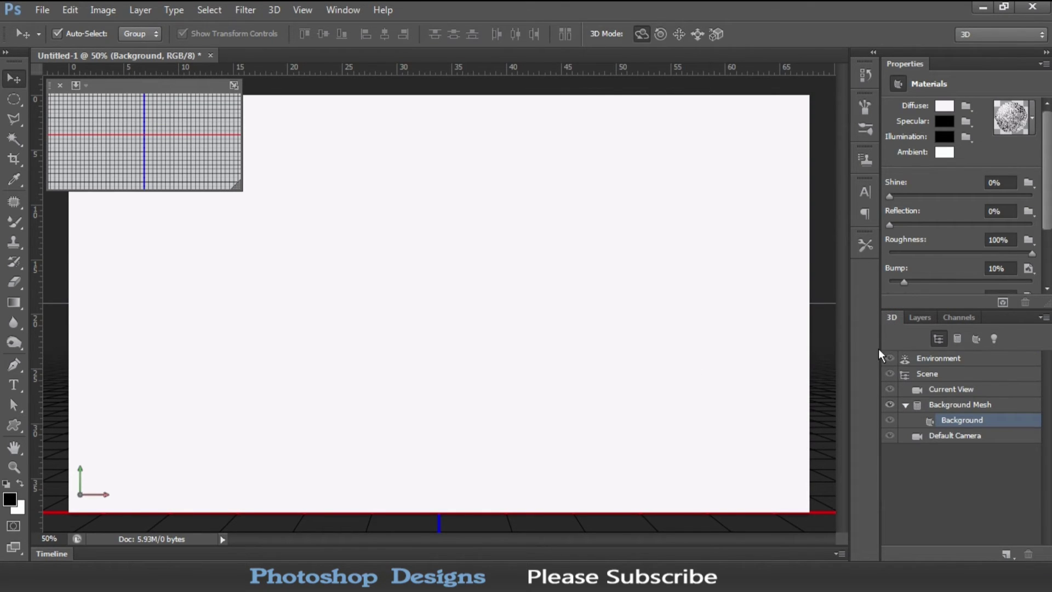
{"action": "right_click", "coordinate": [178, 444]}
{"action": "left_click", "coordinate": [146, 316]}
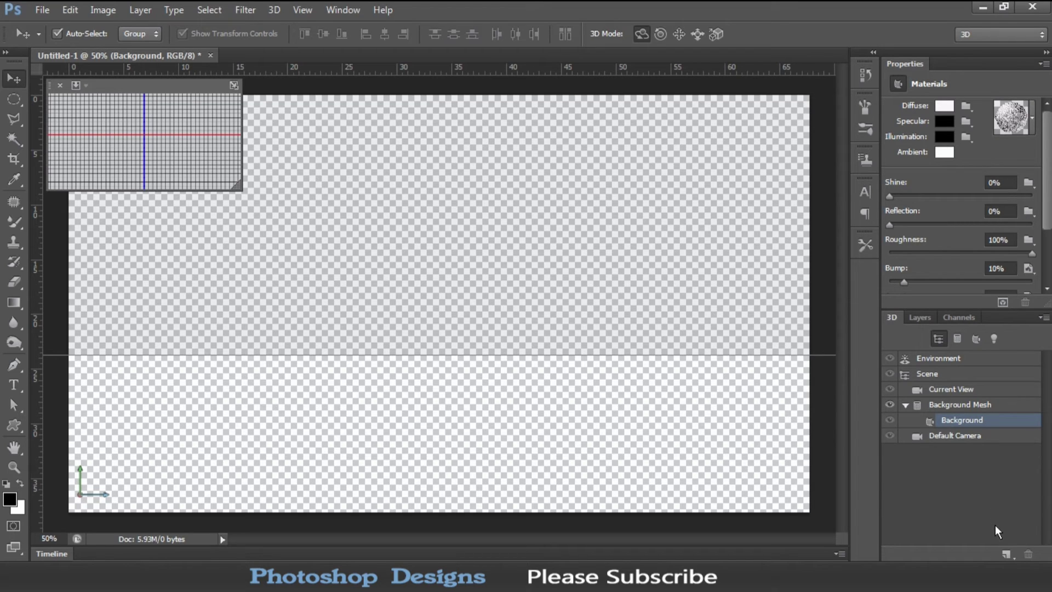
Step: Add Point Light 1 to the scene and move it into the current view
{"action": "left_click", "coordinate": [1009, 554]}
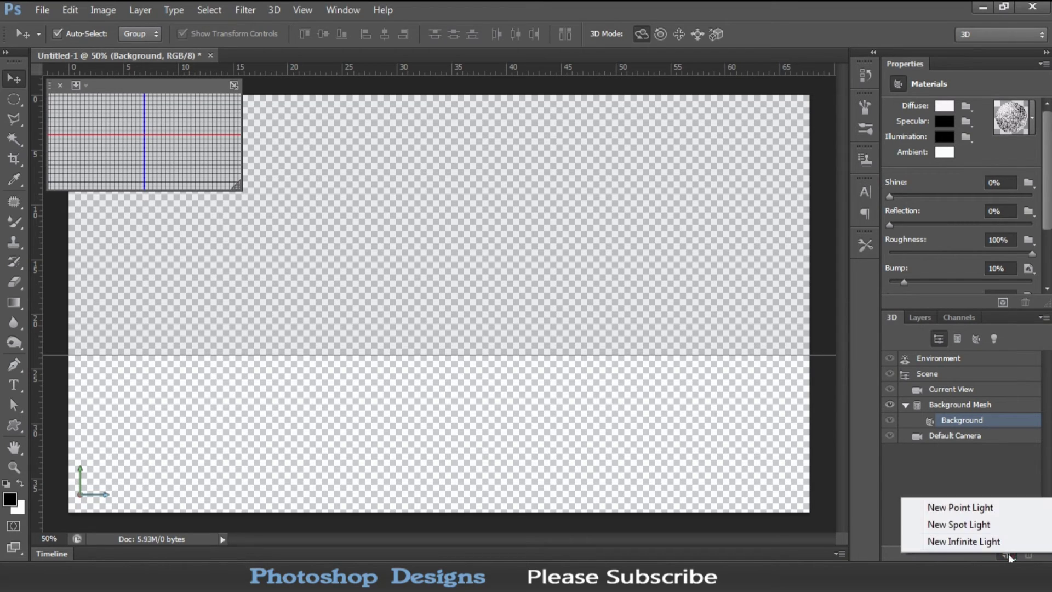
{"action": "left_click", "coordinate": [970, 509]}
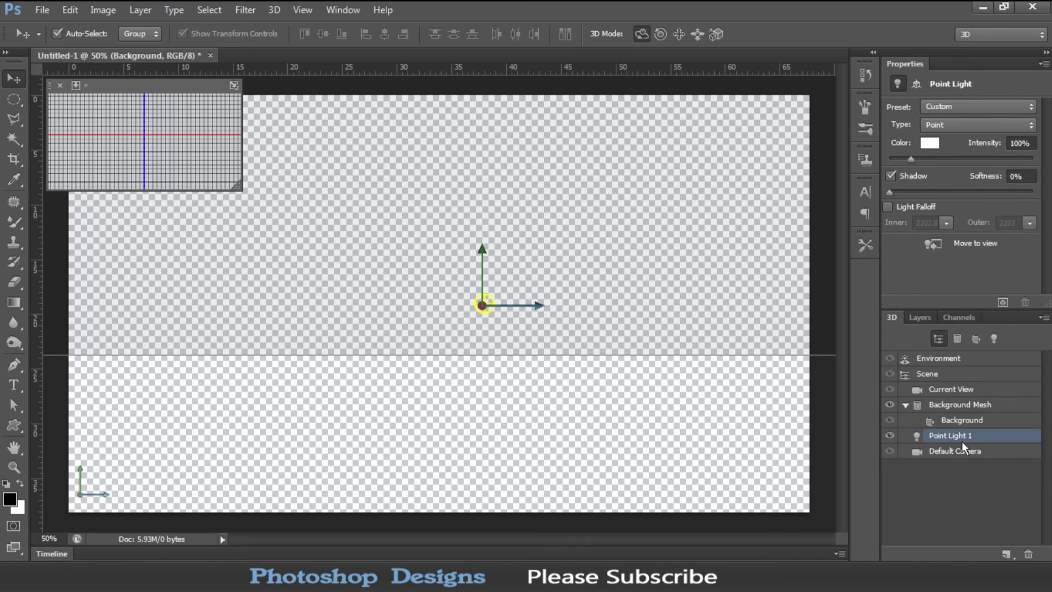
{"action": "left_click", "coordinate": [934, 244]}
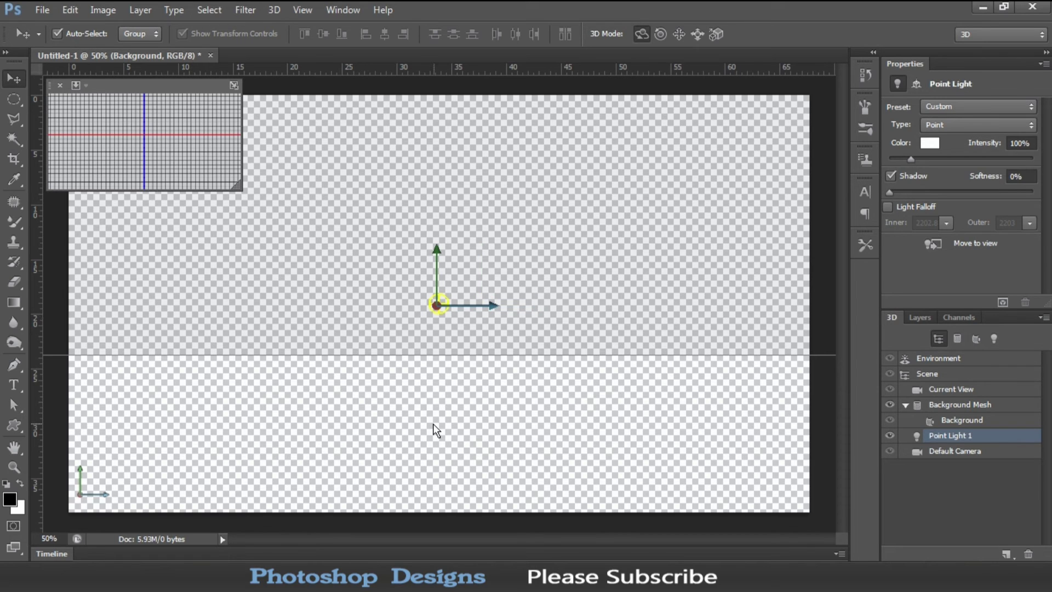
{"action": "right_click", "coordinate": [88, 501]}
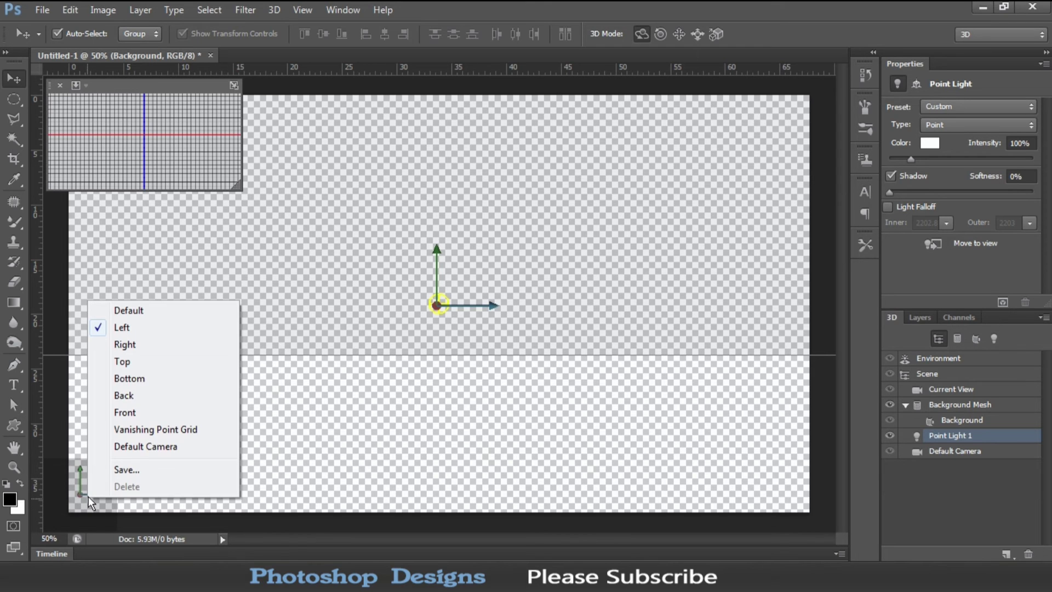
Step: Switch the 3D view back to Default Camera so the postcard faces front
{"action": "left_click", "coordinate": [133, 445]}
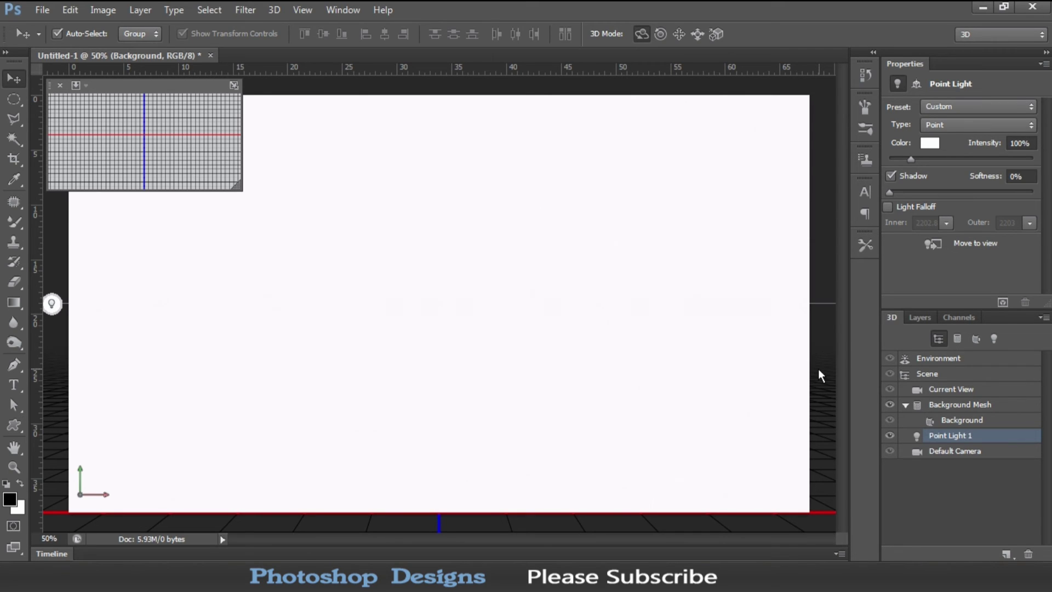
Step: Render the postcard scene with Alt+Shift+Ctrl+R, then select Scene in the 3D panel
{"action": "key", "text": "ctrl+shift+alt+r"}
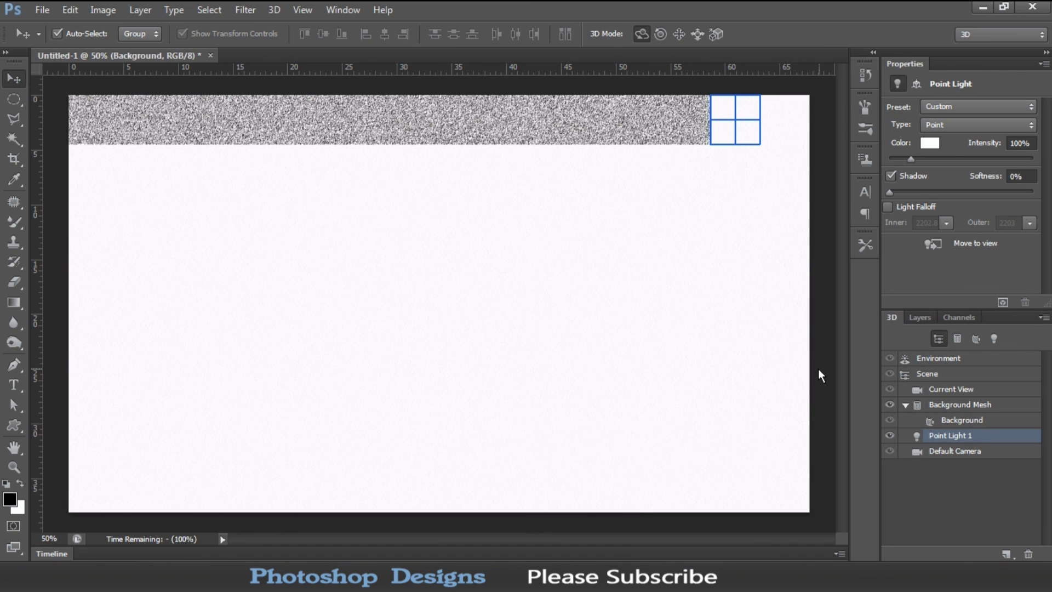
{"action": "left_click", "coordinate": [819, 370]}
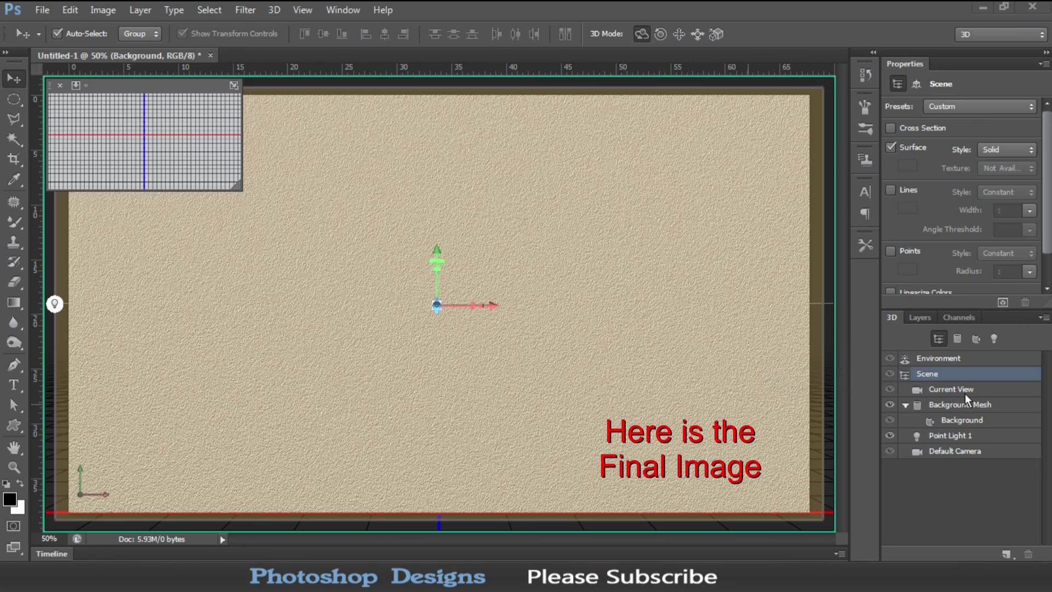
Step: Select Current View, zoom to 100% to inspect the texture, then fit the wall on screen
{"action": "left_click", "coordinate": [948, 390]}
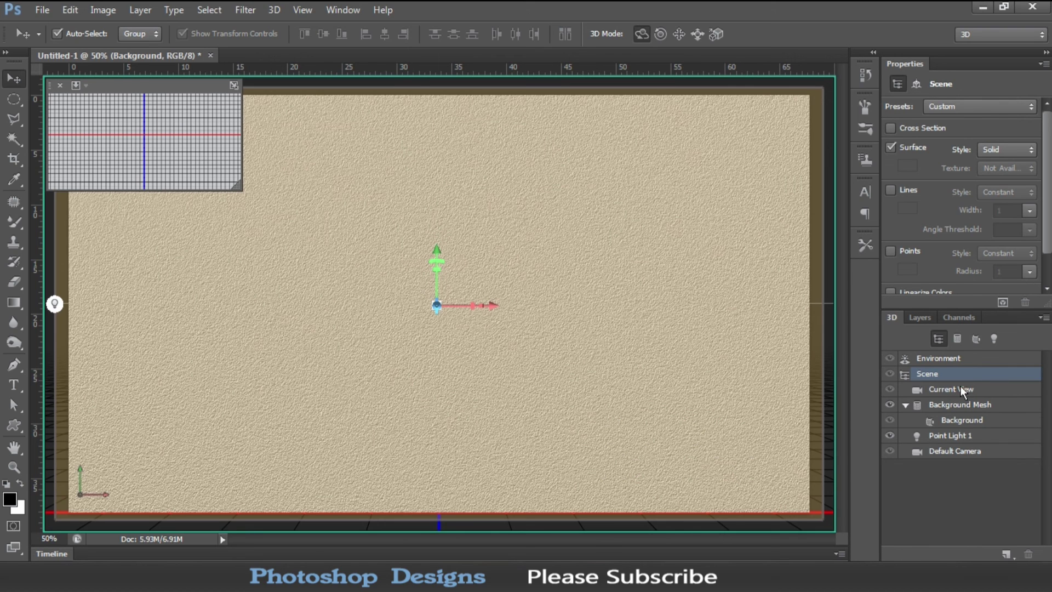
{"action": "left_click", "coordinate": [960, 387]}
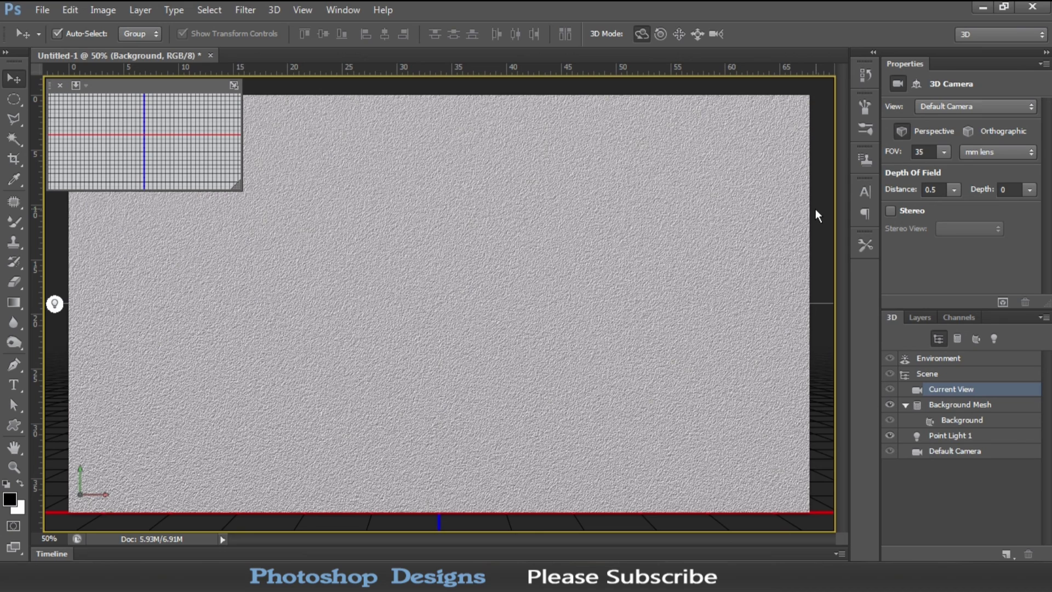
{"action": "key", "text": "ctrl+1"}
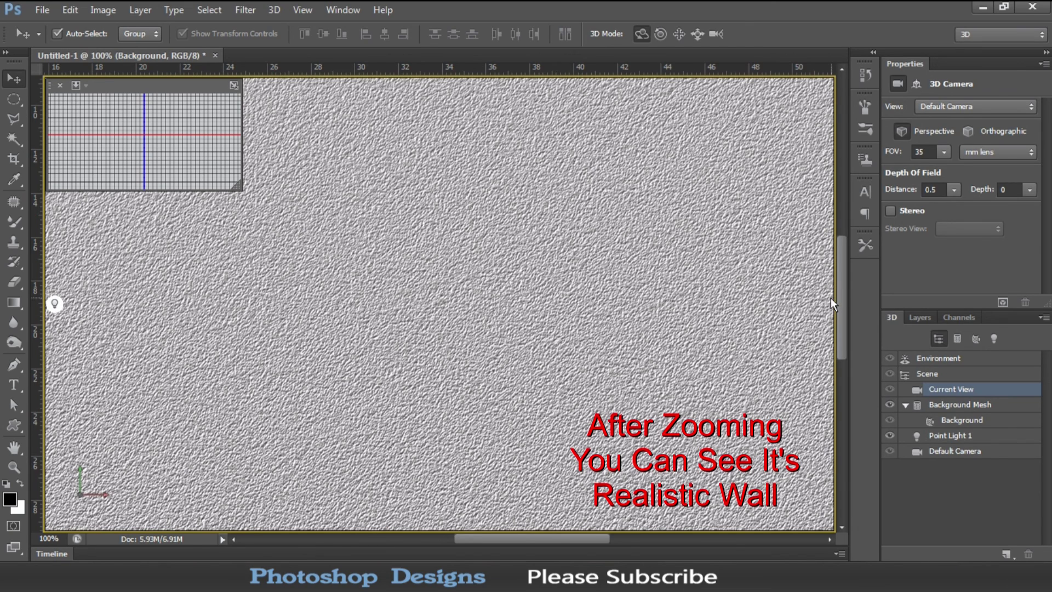
{"action": "key", "text": "ctrl+0"}
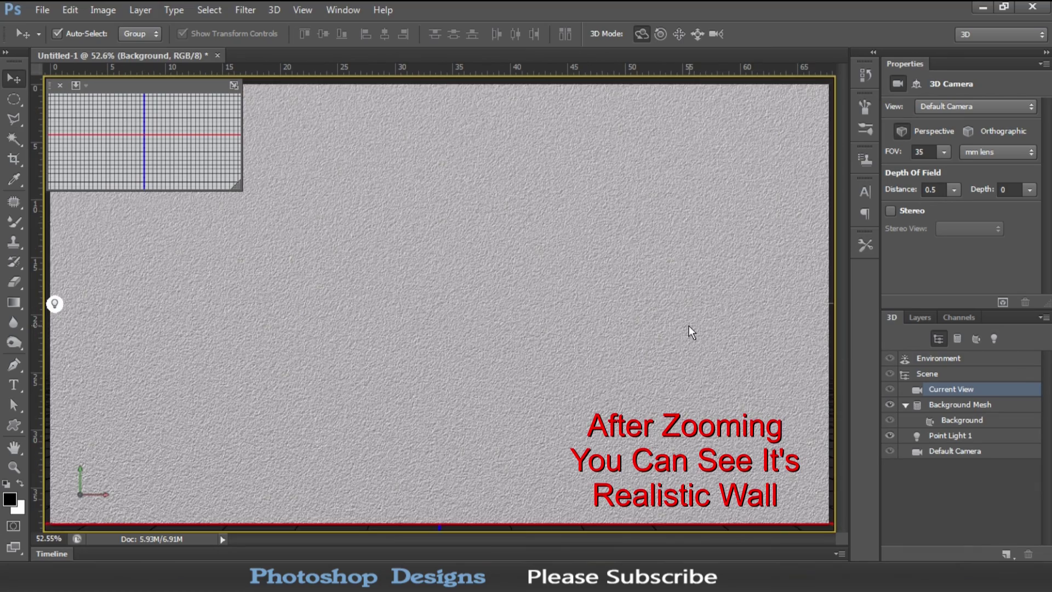